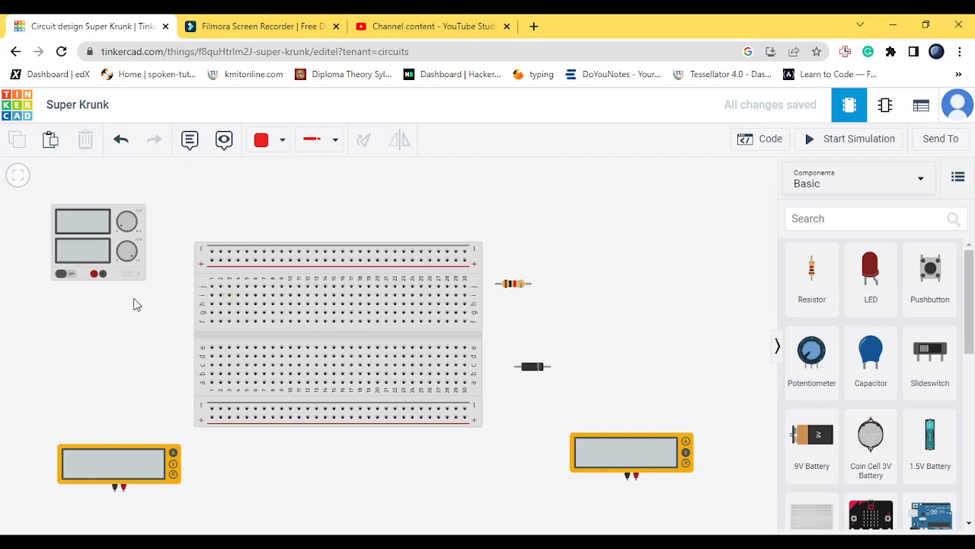
Step: Run a red wire from the supply's positive terminal to the left multimeter's positive terminal
{"action": "left_click", "coordinate": [94, 273]}
{"action": "left_click", "coordinate": [101, 522]}
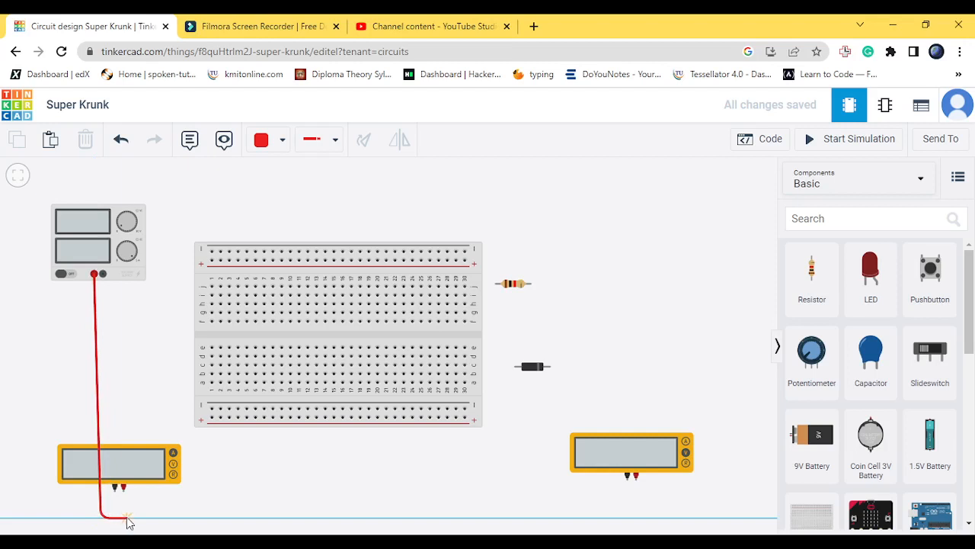
{"action": "left_click", "coordinate": [124, 488]}
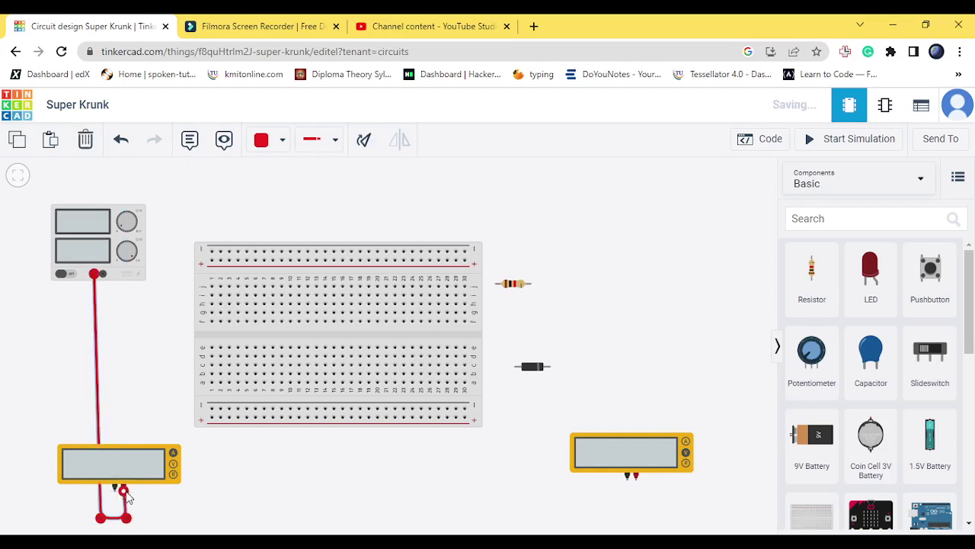
{"action": "left_click", "coordinate": [171, 497]}
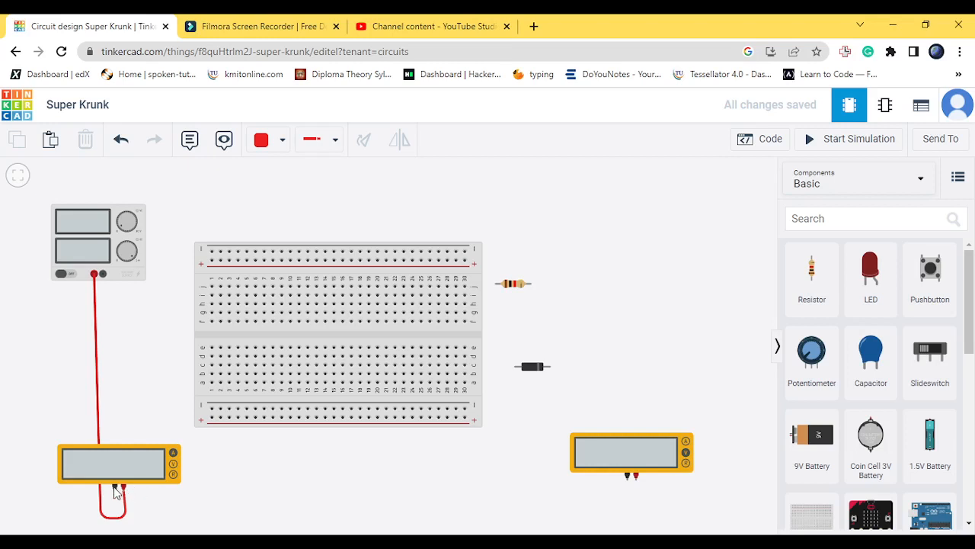
Step: Drag the 1 kΩ resistor onto the breadboard's upper rows
{"action": "left_click", "coordinate": [515, 284]}
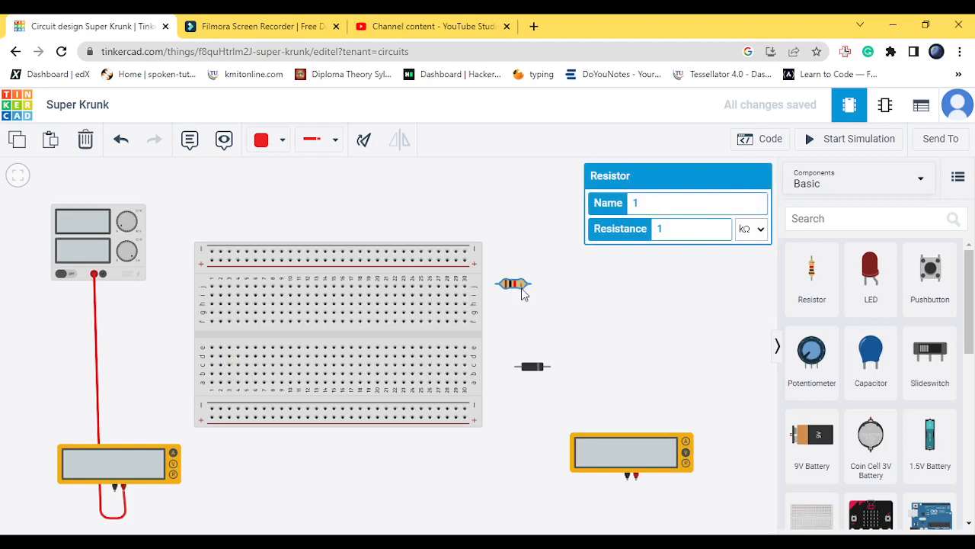
{"action": "left_click_drag", "start_coordinate": [518, 285], "coordinate": [272, 307]}
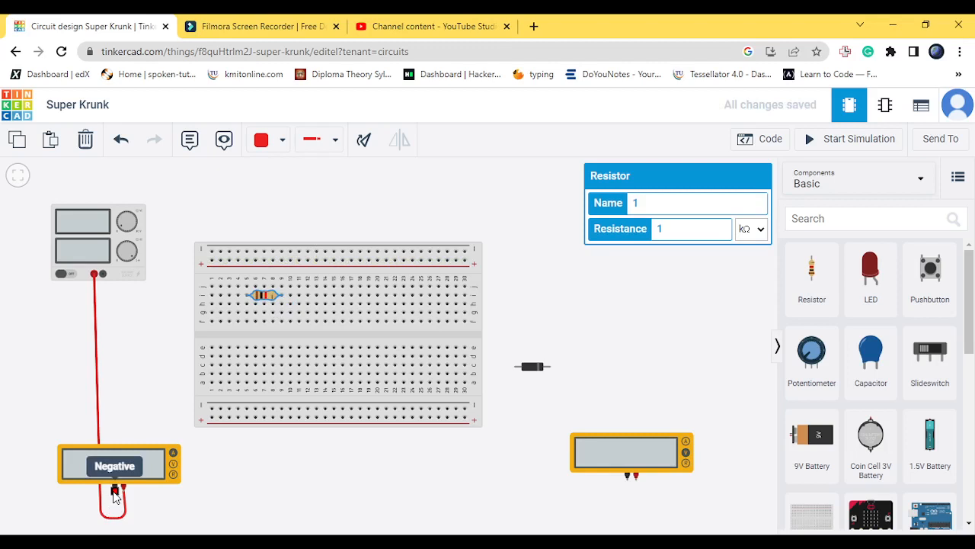
Step: Wire the left multimeter's negative terminal to the resistor's left end and colour it black
{"action": "left_click", "coordinate": [115, 491]}
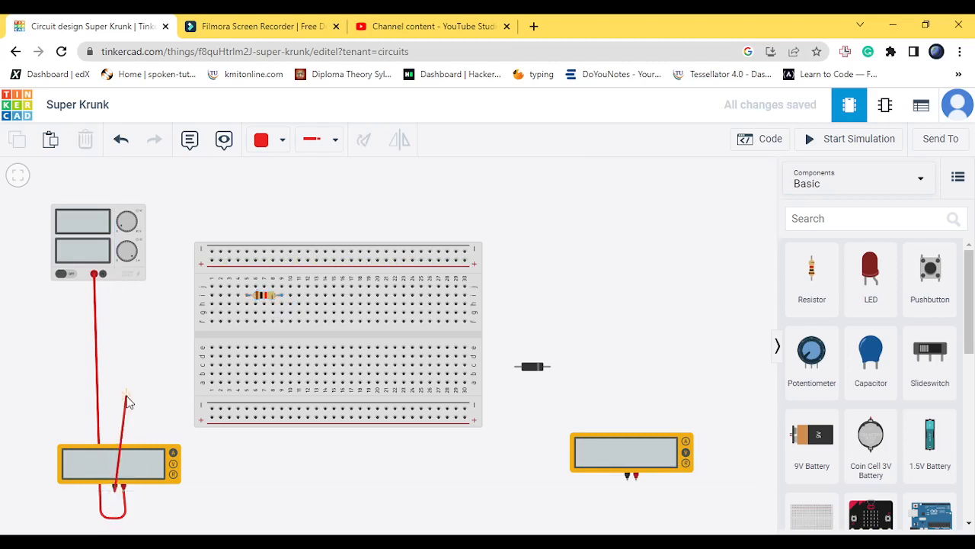
{"action": "left_click", "coordinate": [116, 308]}
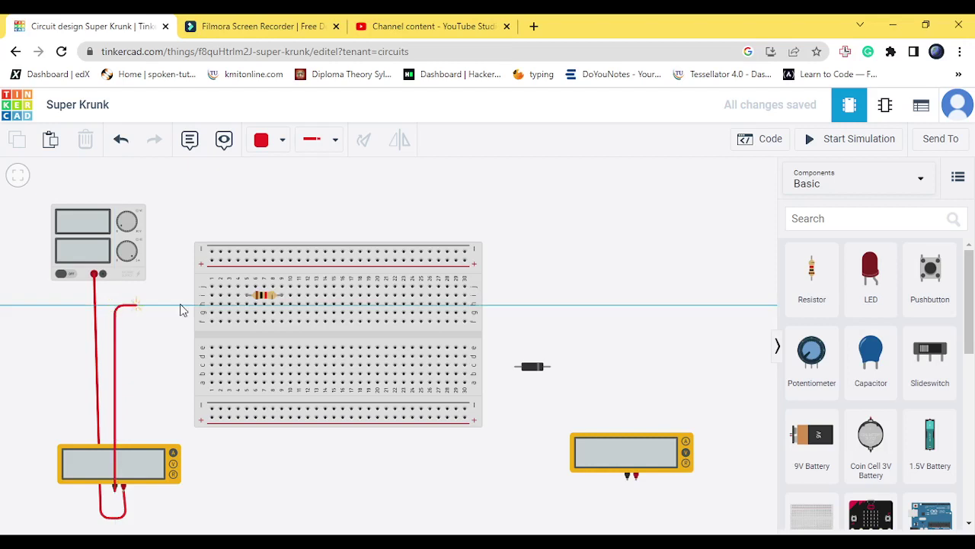
{"action": "left_click", "coordinate": [245, 305]}
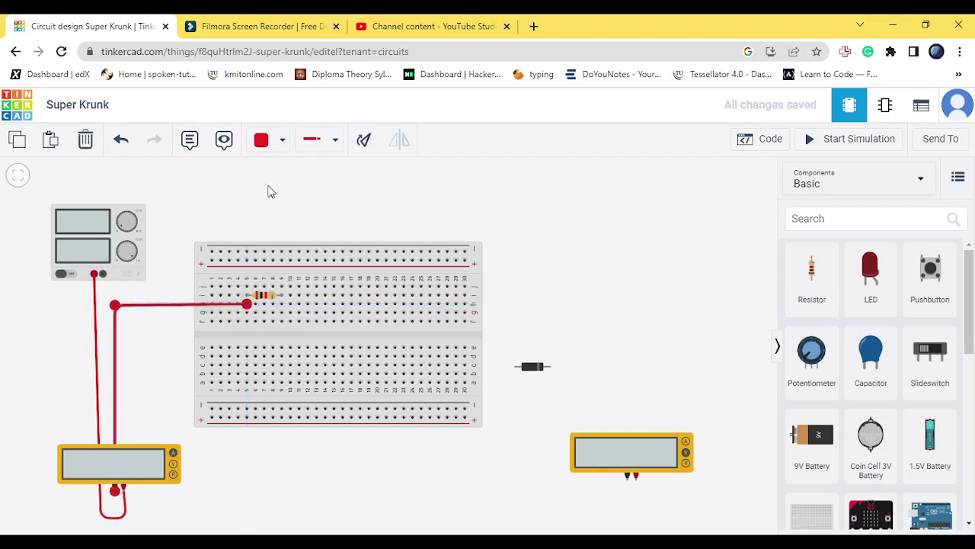
{"action": "left_click", "coordinate": [271, 139]}
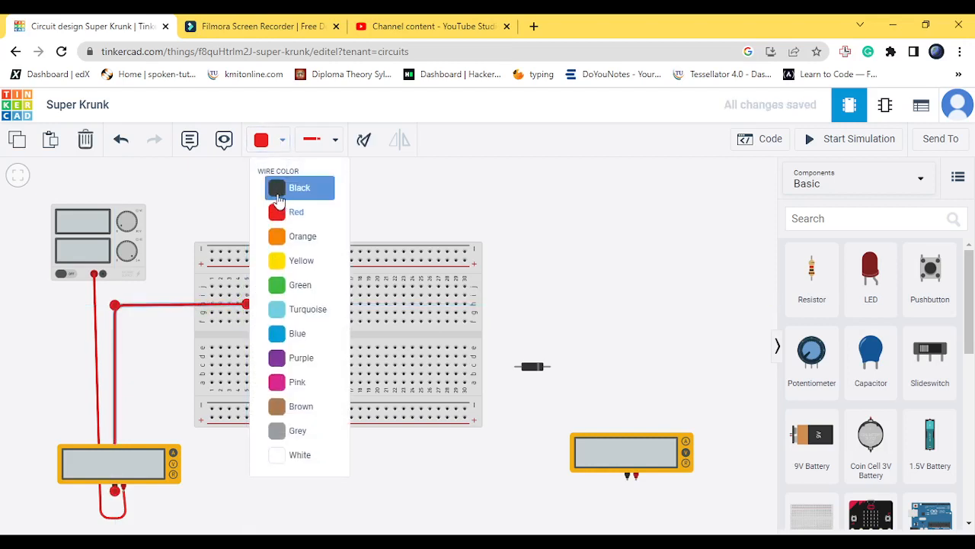
{"action": "left_click", "coordinate": [284, 189]}
{"action": "left_click", "coordinate": [367, 228]}
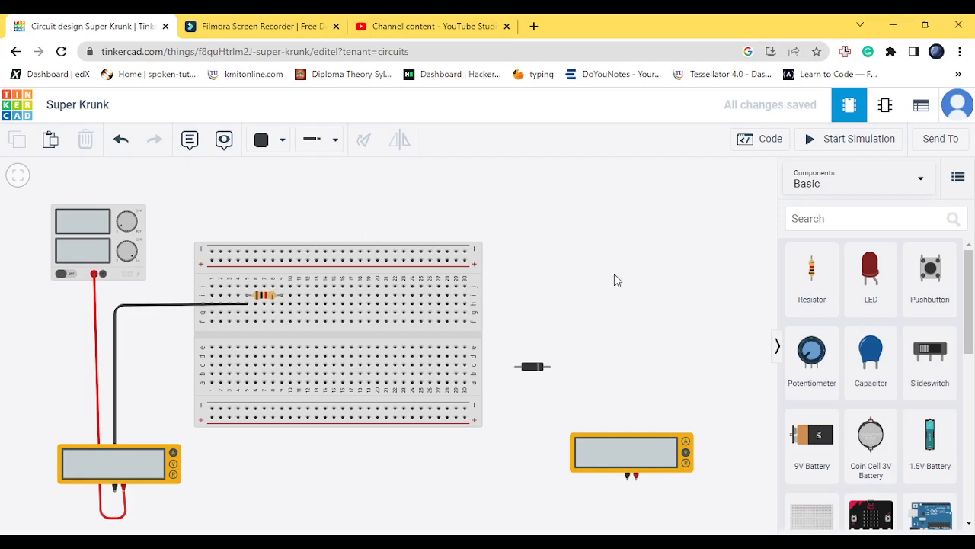
{"action": "left_click", "coordinate": [536, 367]}
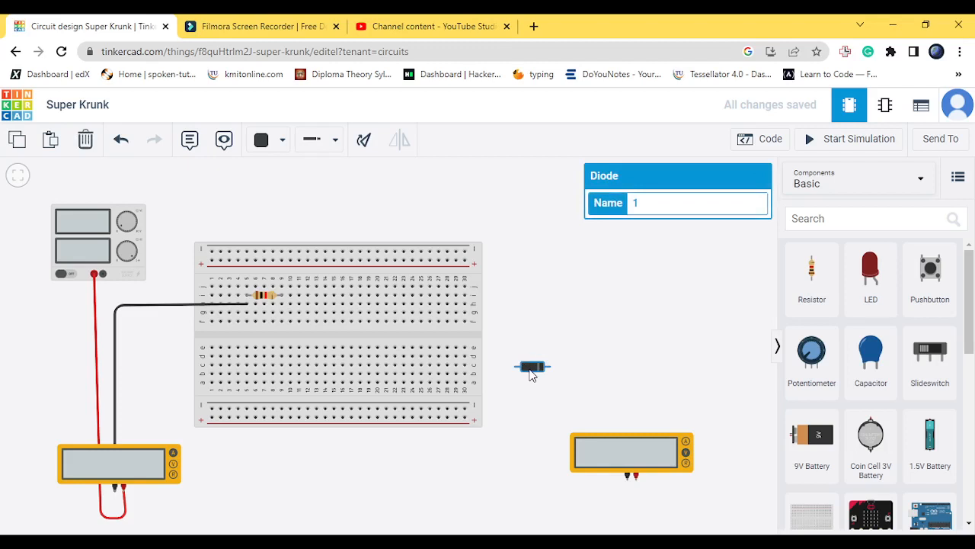
Step: Drag the diode onto the breadboard just right of the resistor
{"action": "mouse_move", "coordinate": [532, 370]}
{"action": "left_mouse_down"}
{"action": "mouse_move", "coordinate": [296, 328]}
{"action": "mouse_move", "coordinate": [296, 310]}
{"action": "left_mouse_up"}
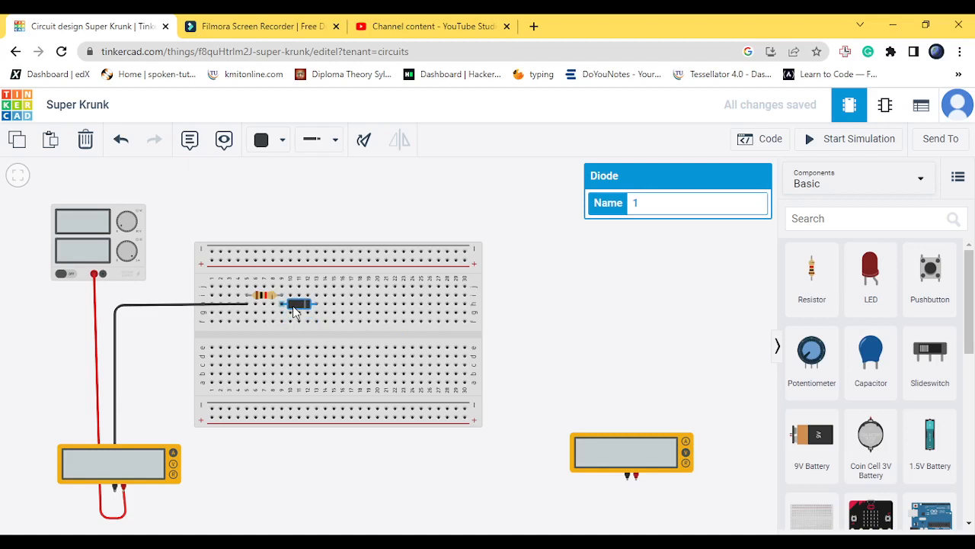
{"action": "left_click_drag", "start_coordinate": [296, 310], "coordinate": [296, 310]}
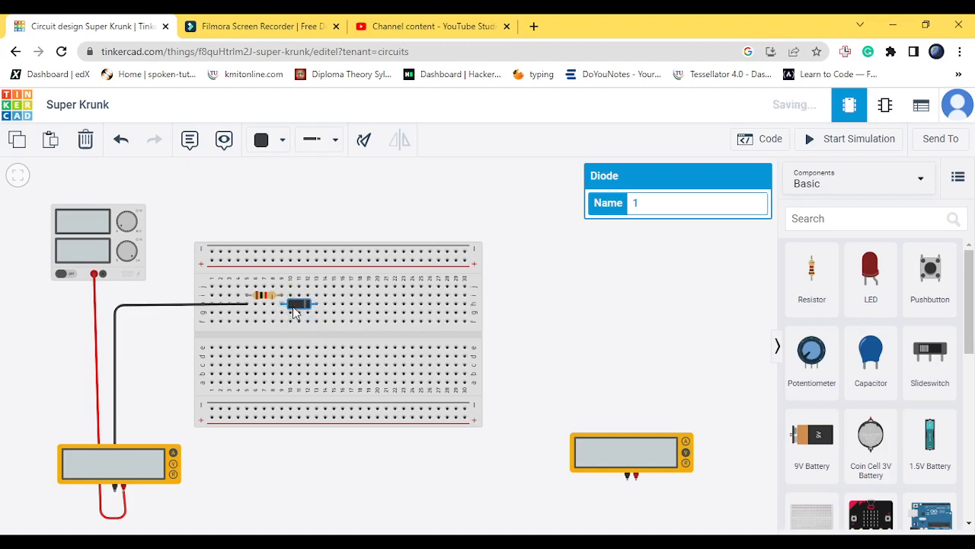
{"action": "left_click", "coordinate": [596, 305]}
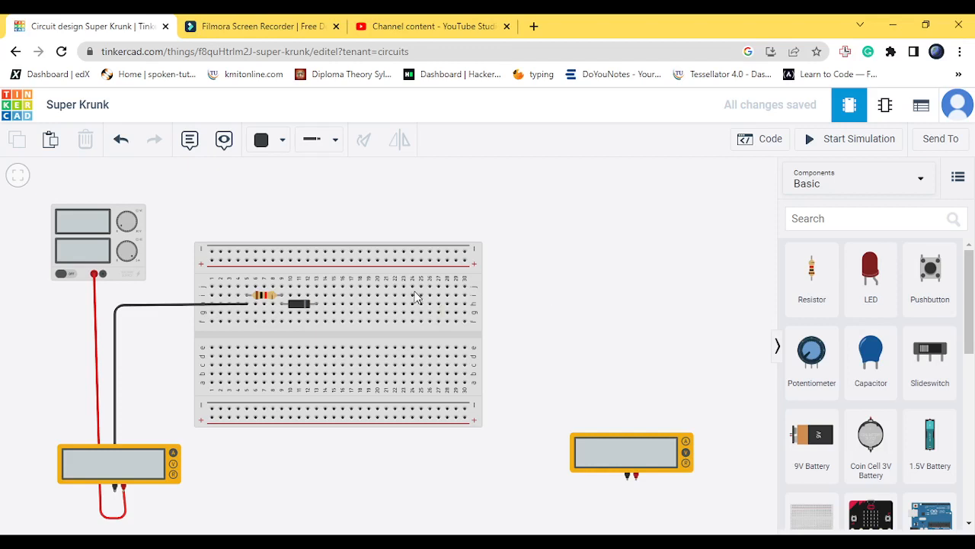
Step: Wire the diode's right-end column to the breadboard's top rail
{"action": "left_click", "coordinate": [317, 295]}
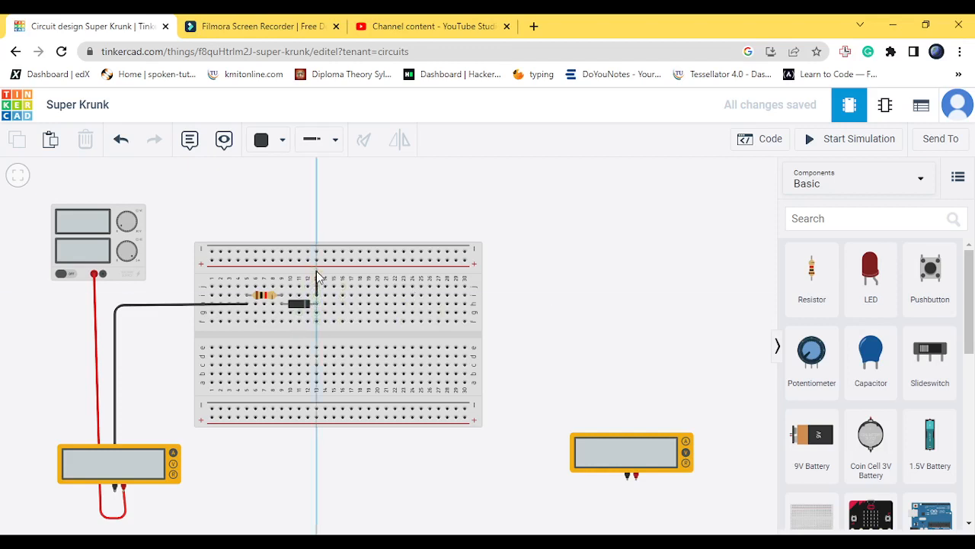
{"action": "left_click", "coordinate": [316, 261]}
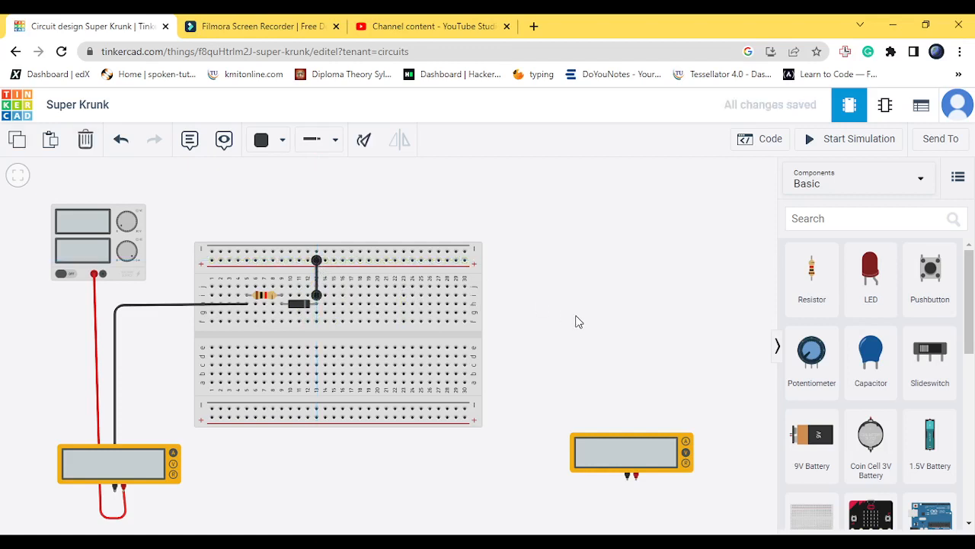
{"action": "left_click", "coordinate": [643, 328]}
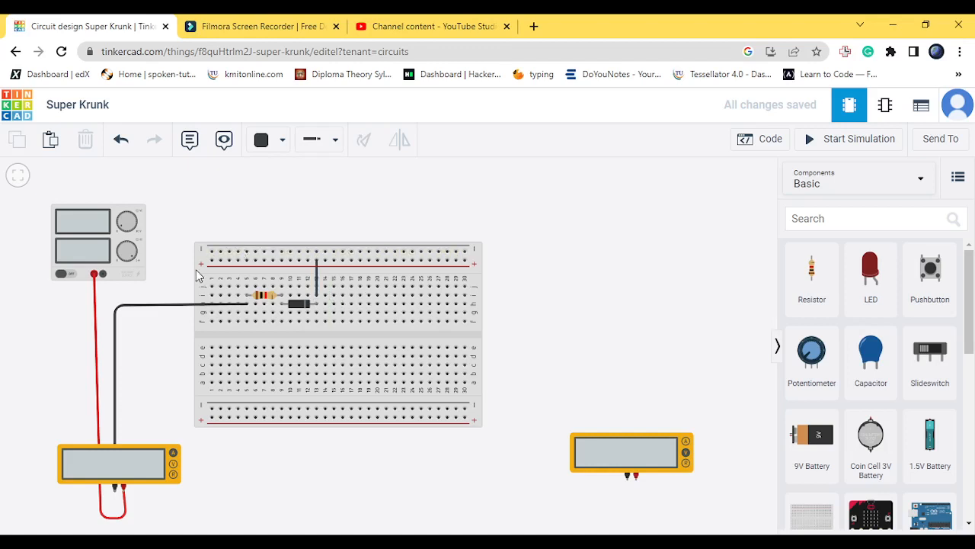
Step: Route a wire from the supply's negative terminal over the top to the breadboard's top rail
{"action": "left_click", "coordinate": [103, 274]}
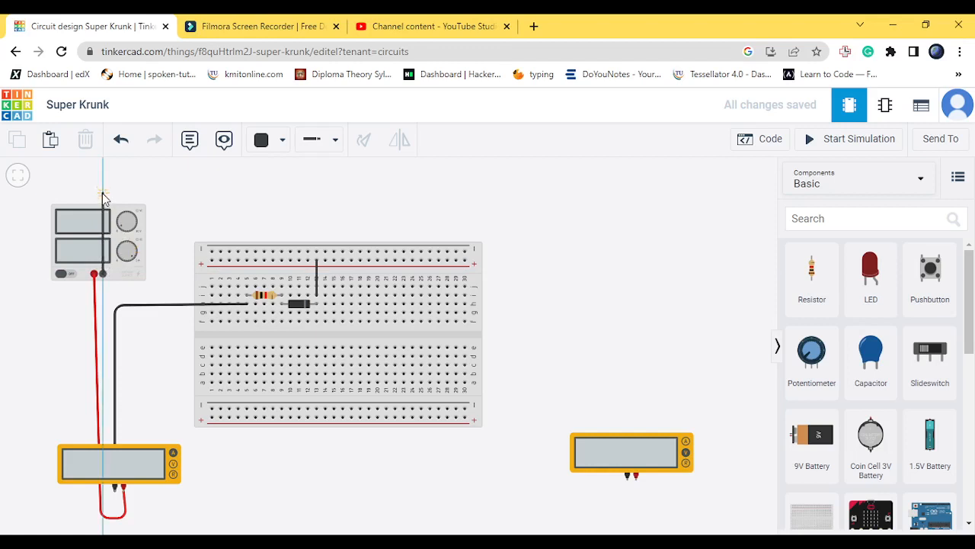
{"action": "left_click", "coordinate": [103, 182]}
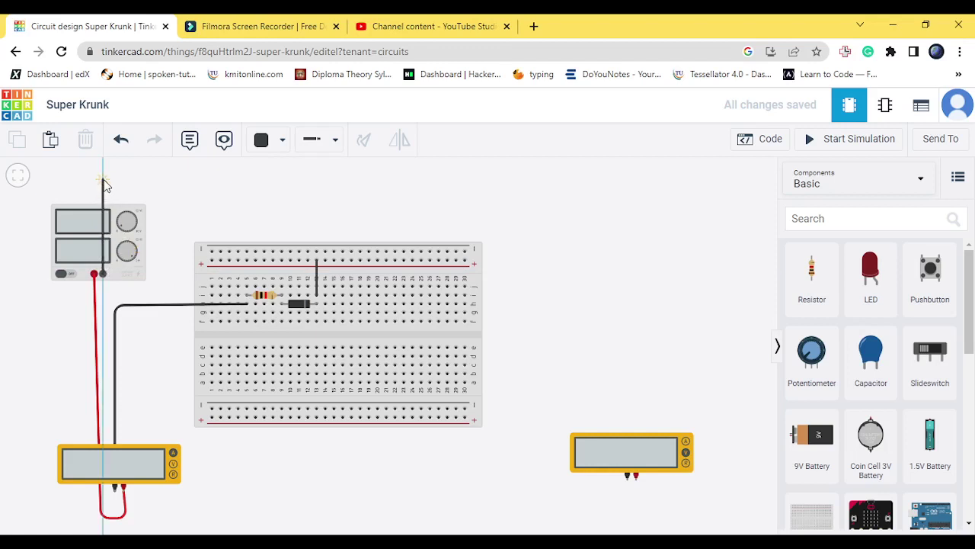
{"action": "left_click", "coordinate": [307, 180]}
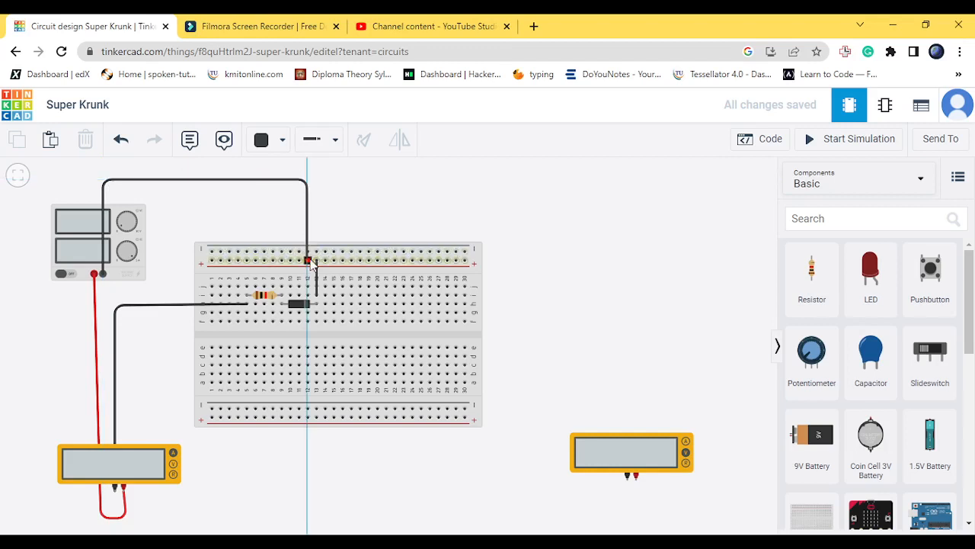
{"action": "left_click", "coordinate": [307, 261]}
{"action": "left_click", "coordinate": [361, 197]}
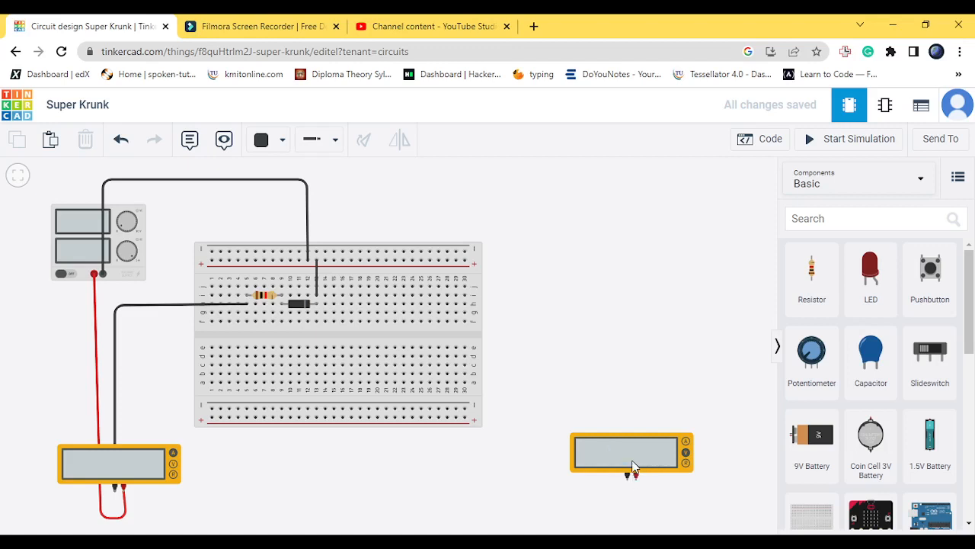
Step: Move the second multimeter nearer the breadboard and start a wire from its negative terminal
{"action": "left_click_drag", "start_coordinate": [631, 467], "coordinate": [591, 396]}
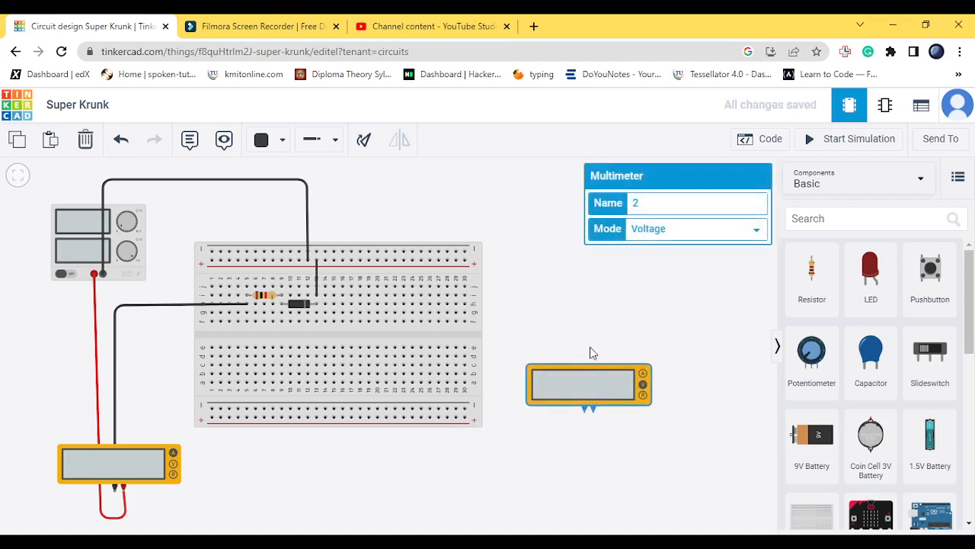
{"action": "left_click", "coordinate": [577, 316]}
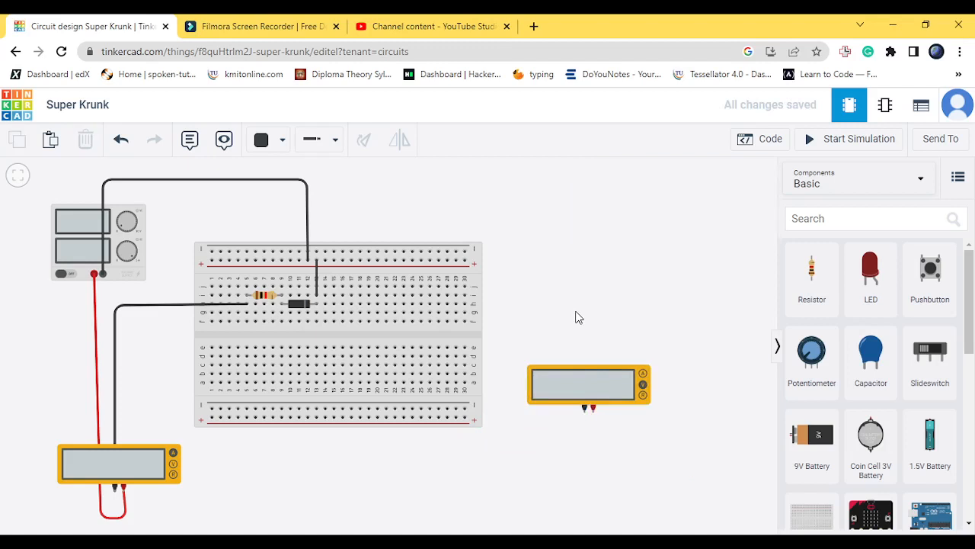
{"action": "left_click", "coordinate": [585, 409]}
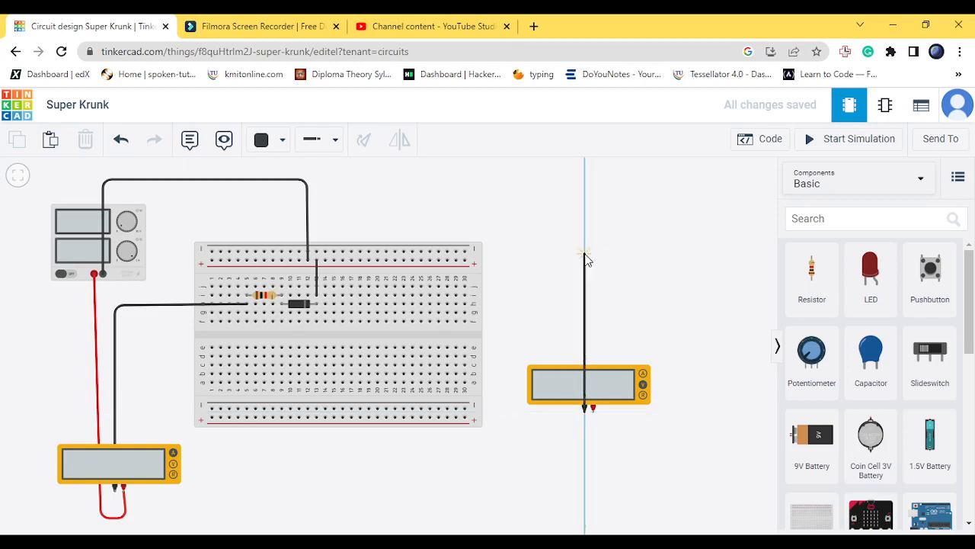
Step: Finish the second multimeter's negative lead on the breadboard's top rail
{"action": "left_click", "coordinate": [585, 259]}
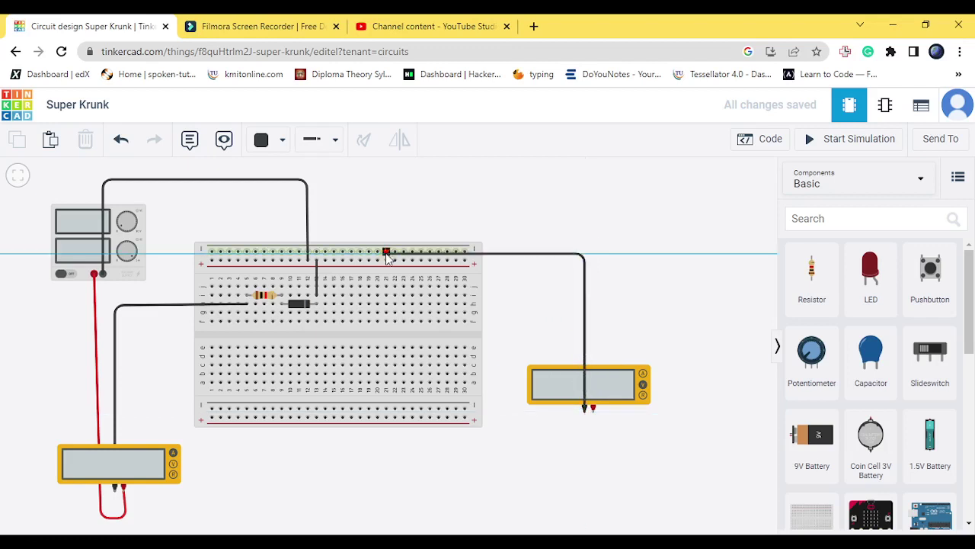
{"action": "left_click", "coordinate": [323, 263]}
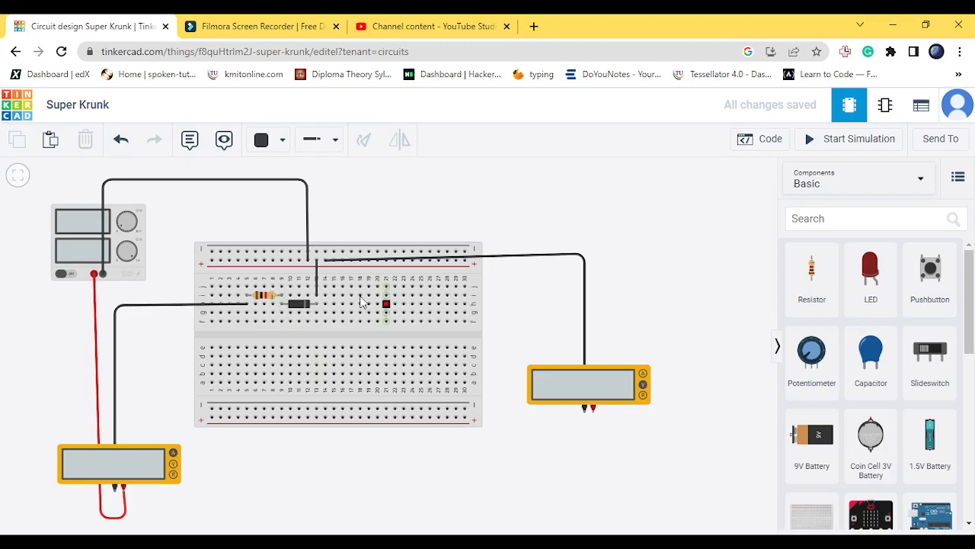
Step: Route a wire from the resistor–diode junction around below to the second multimeter's positive terminal
{"action": "left_click", "coordinate": [281, 313]}
{"action": "left_click", "coordinate": [286, 487]}
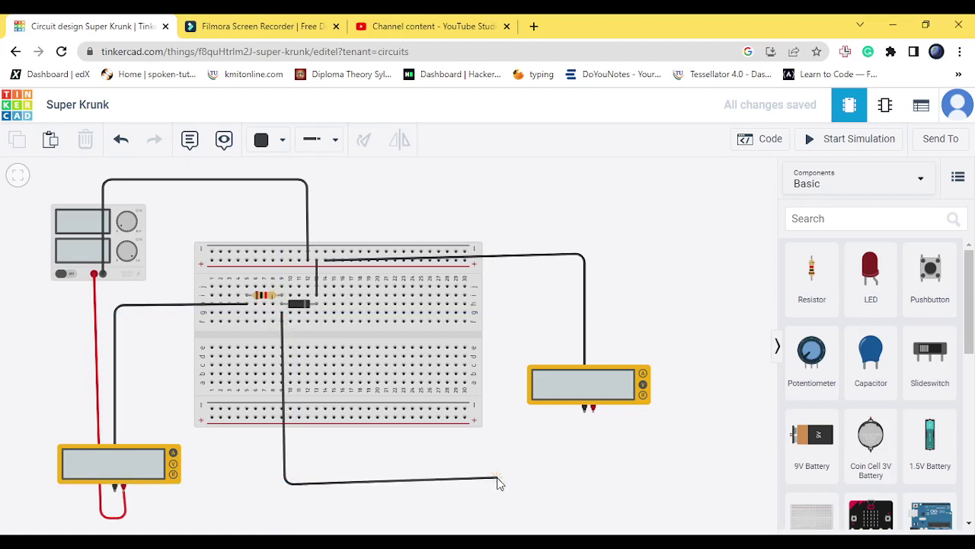
{"action": "left_click", "coordinate": [601, 478]}
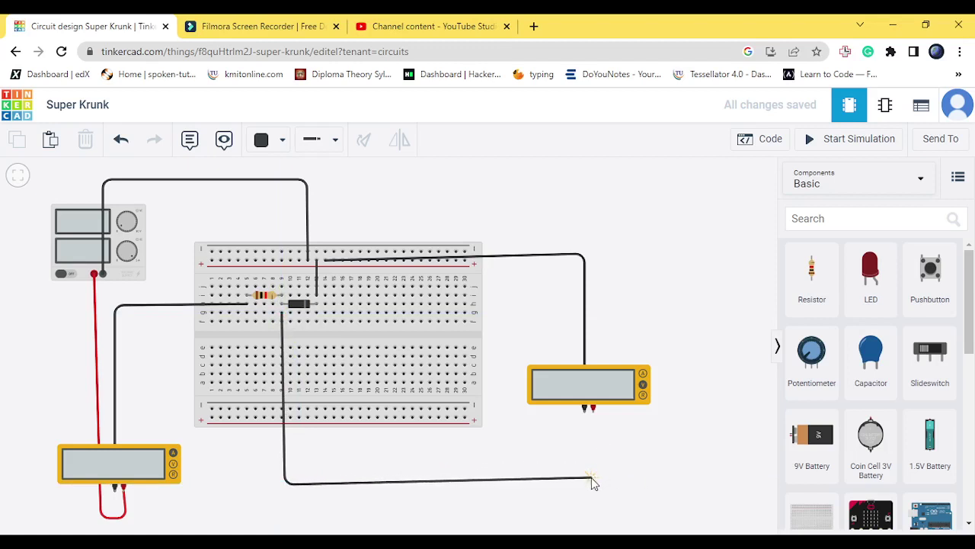
{"action": "left_click", "coordinate": [594, 411]}
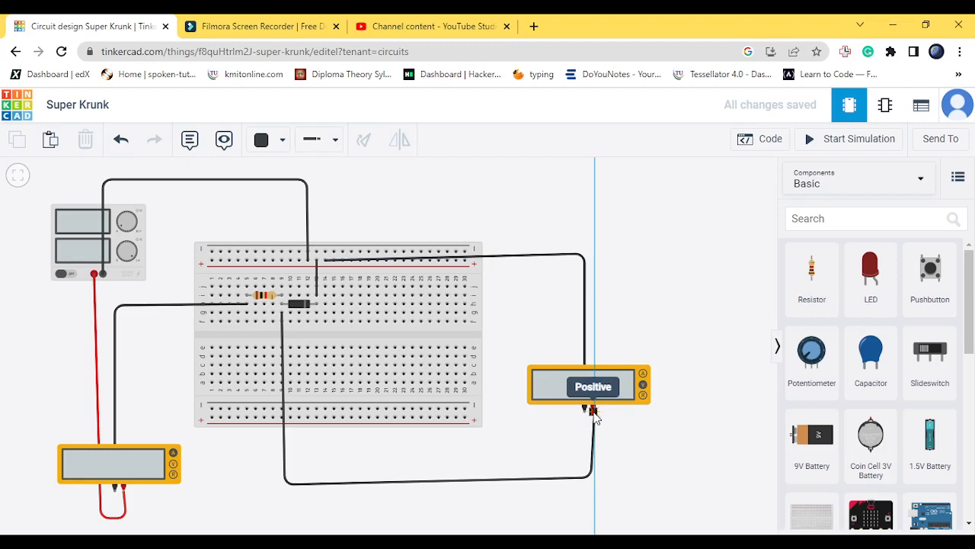
Step: Land the junction wire on the multimeter's positive terminal and colour it red
{"action": "left_click", "coordinate": [595, 411]}
{"action": "left_click", "coordinate": [263, 140]}
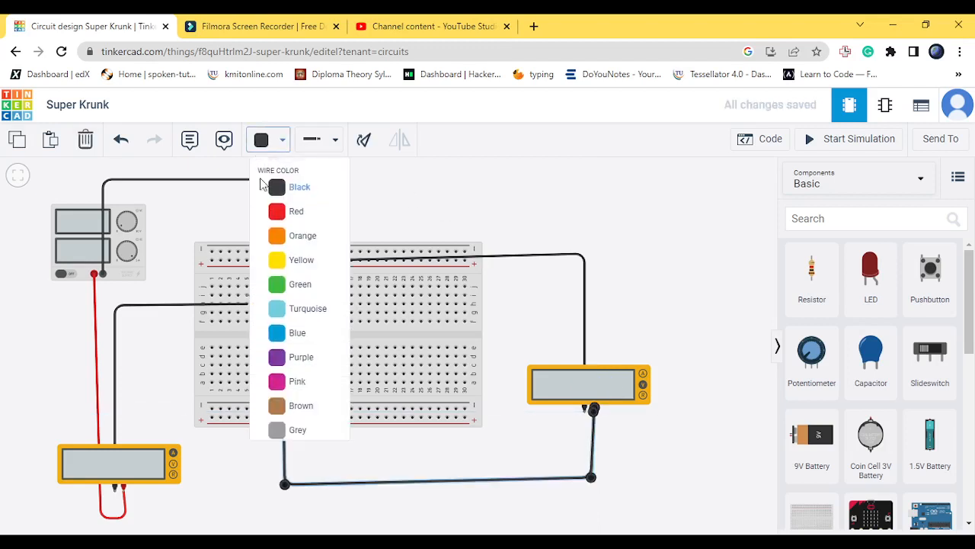
{"action": "left_click", "coordinate": [286, 212]}
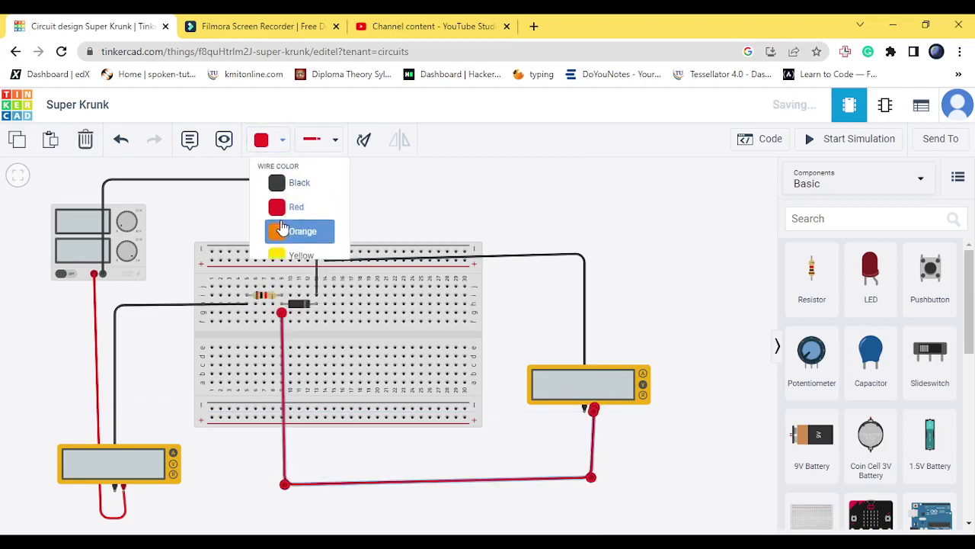
{"action": "left_click", "coordinate": [554, 256]}
{"action": "left_click", "coordinate": [553, 229]}
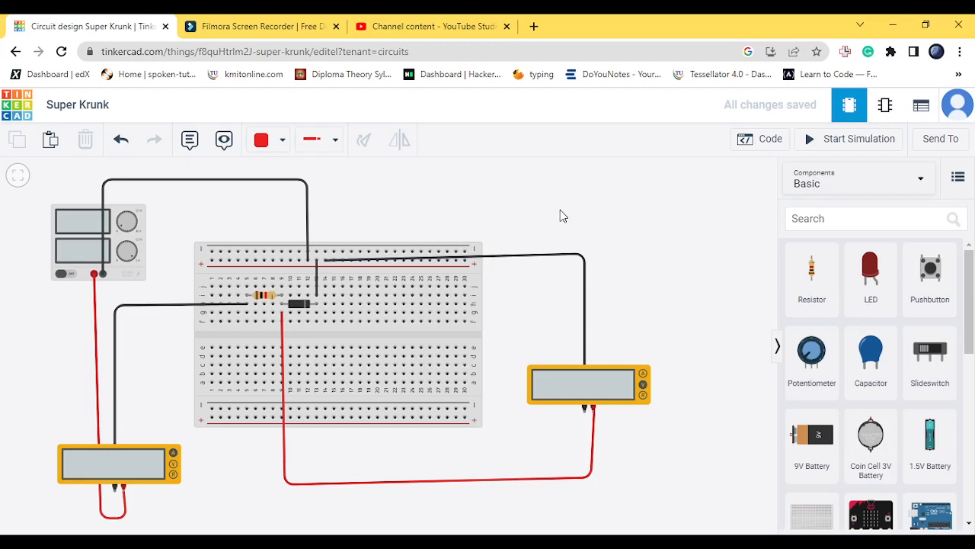
Step: Start the simulation (1000 mV, 484 µA, 516 mV) and select the supply's voltage field for editing
{"action": "left_click", "coordinate": [838, 138]}
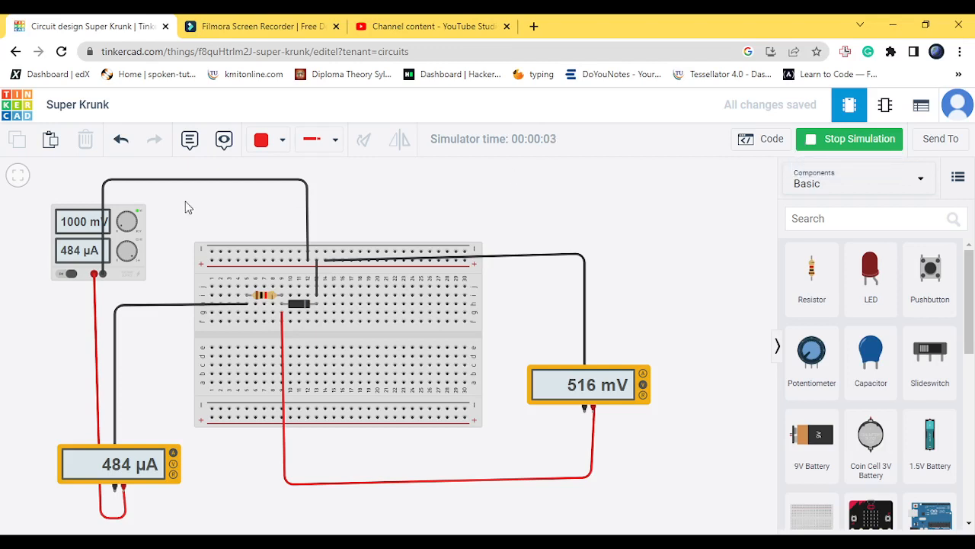
{"action": "left_click", "coordinate": [83, 229]}
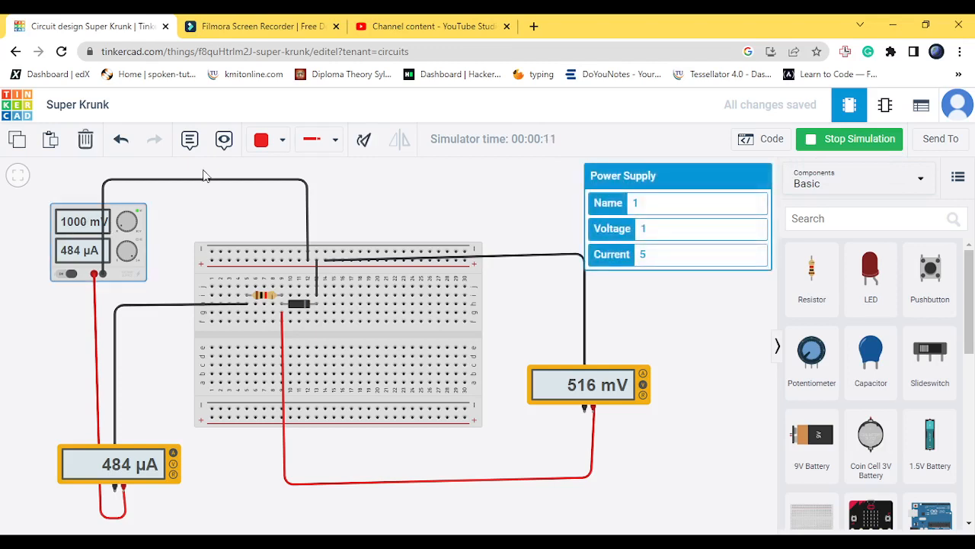
{"action": "left_click", "coordinate": [660, 228]}
Step: Set the supply to 0, 0.1, 0.2 and 0.3 V in turn, reaching 300 mV across the diode with no current
{"action": "key", "text": "BackSpace"}
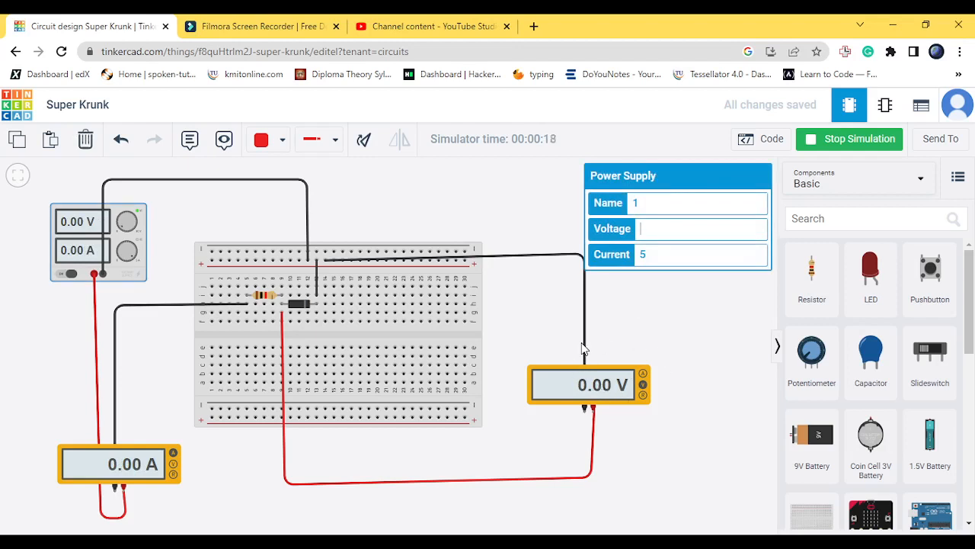
{"action": "type", "text": "0"}
{"action": "type", "text": ".1"}
{"action": "key", "text": "Return"}
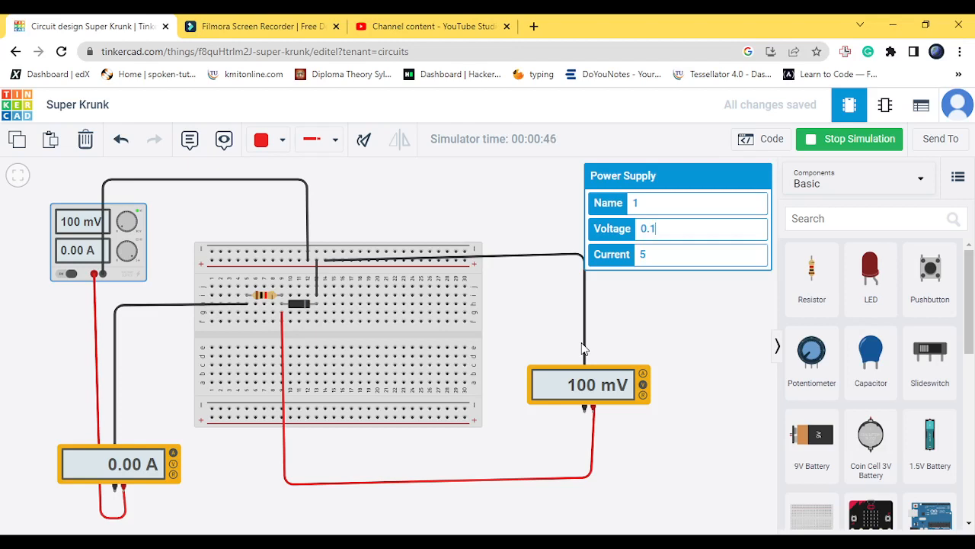
{"action": "key", "text": "BackSpace"}
{"action": "type", "text": "2"}
{"action": "key", "text": "BackSpace"}
{"action": "type", "text": "3"}
Step: Set the supply to 0.4, 0.5, 0.6 and then 1 V, reaching 516 mV at 484 µA
{"action": "key", "text": "BackSpace"}
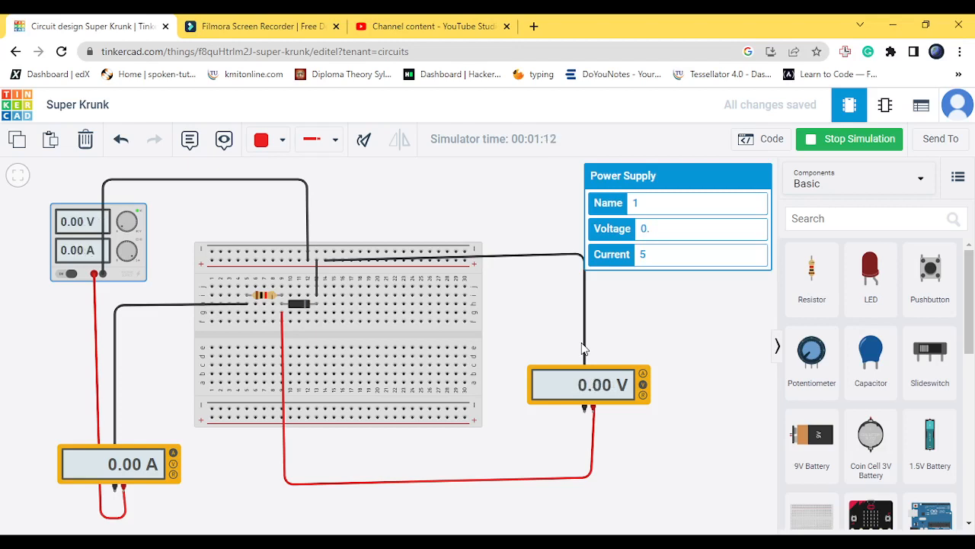
{"action": "type", "text": "4"}
{"action": "key", "text": "Return"}
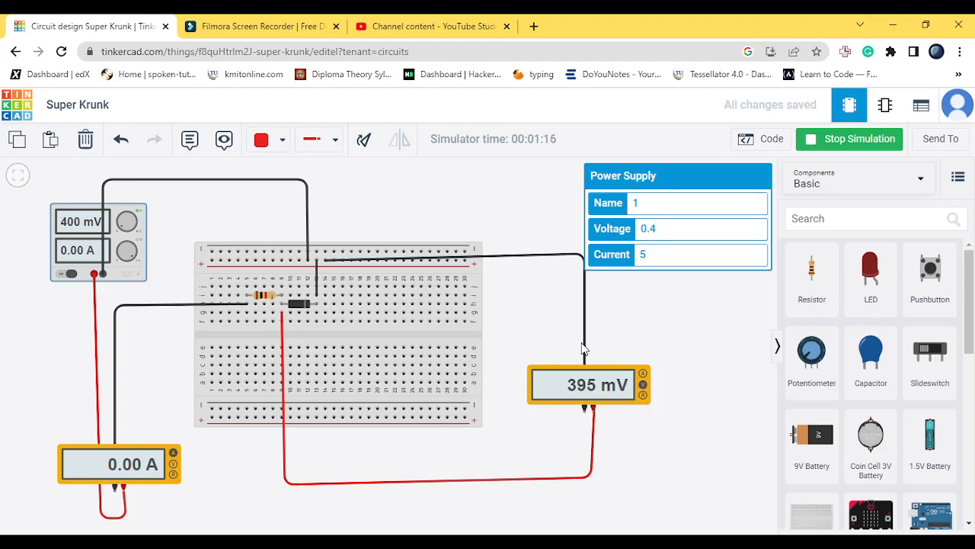
{"action": "key", "text": "BackSpace"}
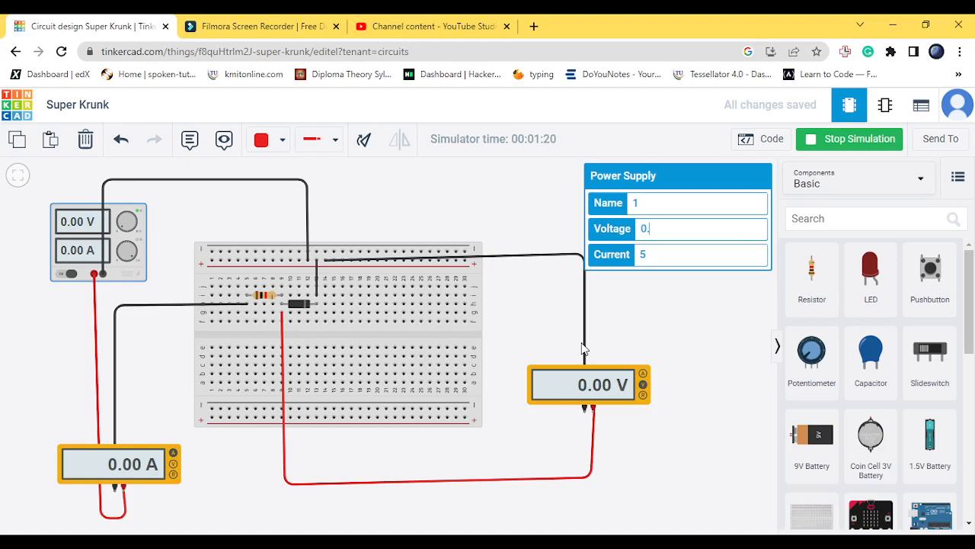
{"action": "type", "text": "5"}
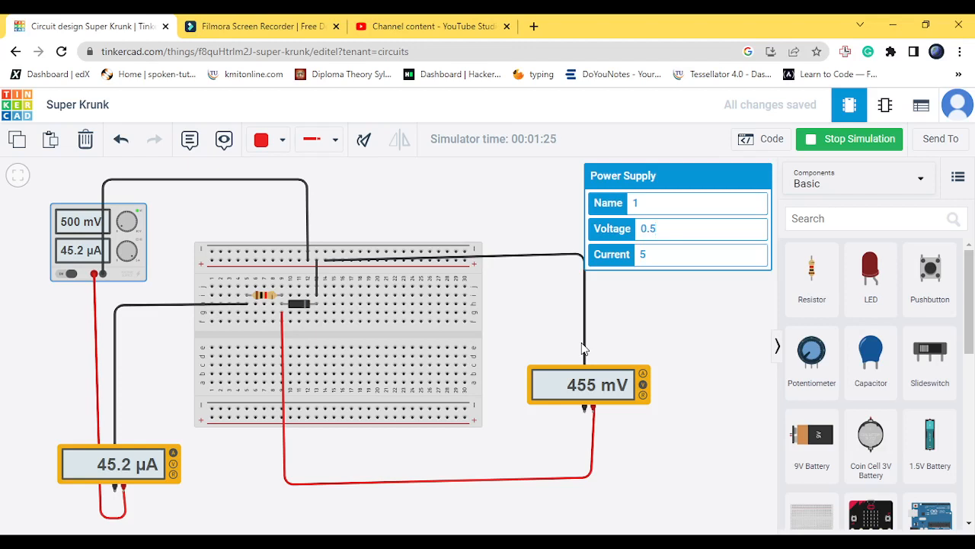
{"action": "type", "text": "6"}
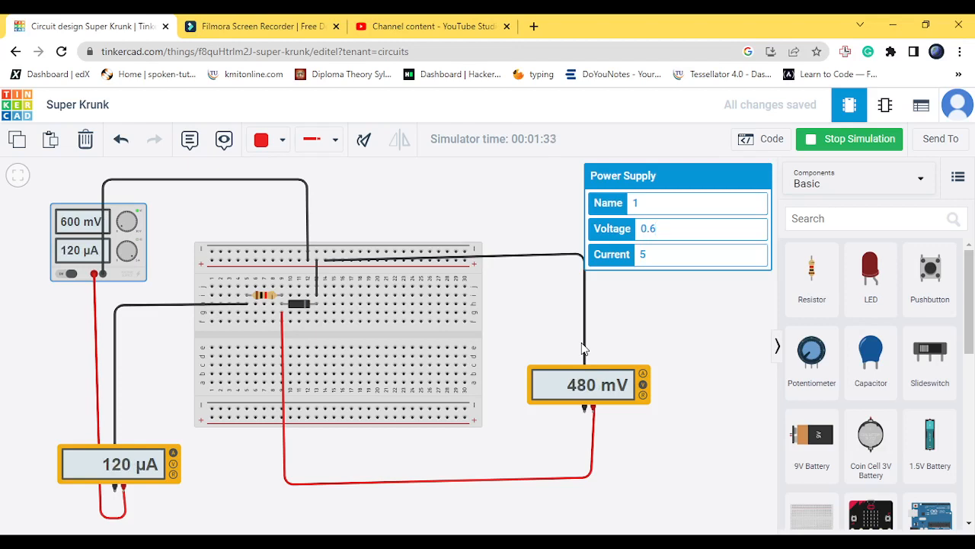
{"action": "key", "text": "BackSpace"}
{"action": "key", "text": "BackSpace"}
{"action": "key", "text": "BackSpace"}
{"action": "type", "text": "1"}
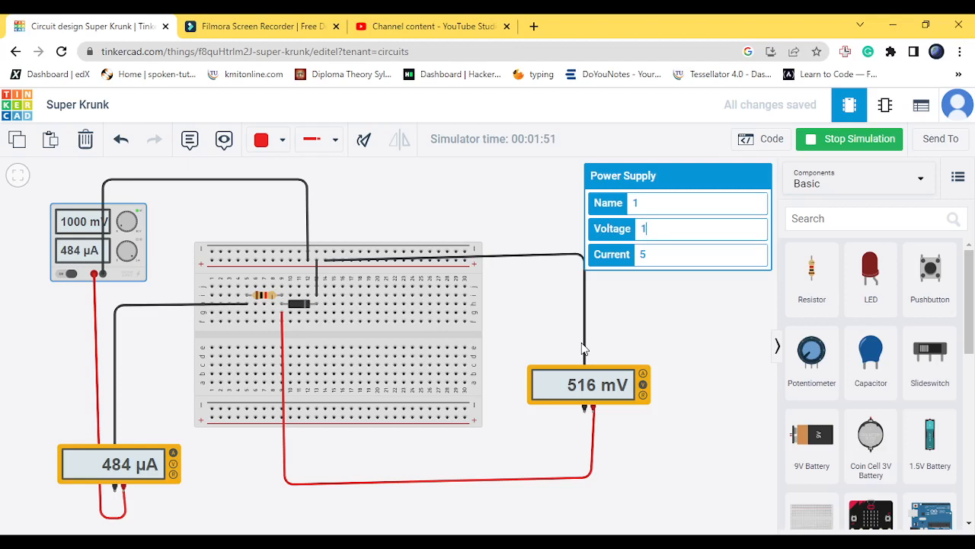
Step: Raise the supply to 2 V and then 3 V, reaching 558 mV at 2.44 mA
{"action": "key", "text": "BackSpace"}
{"action": "type", "text": "2"}
{"action": "key", "text": "Return"}
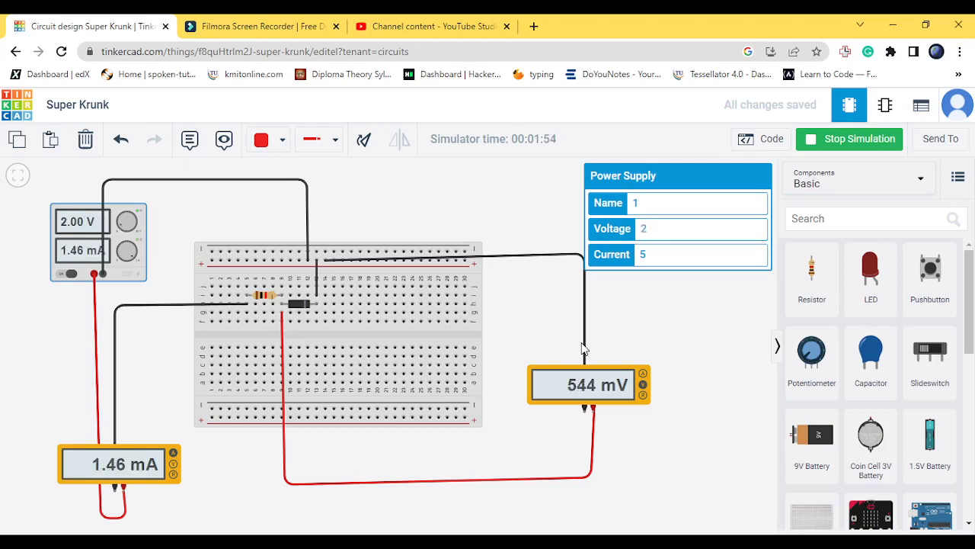
{"action": "key", "text": "BackSpace"}
{"action": "type", "text": "3"}
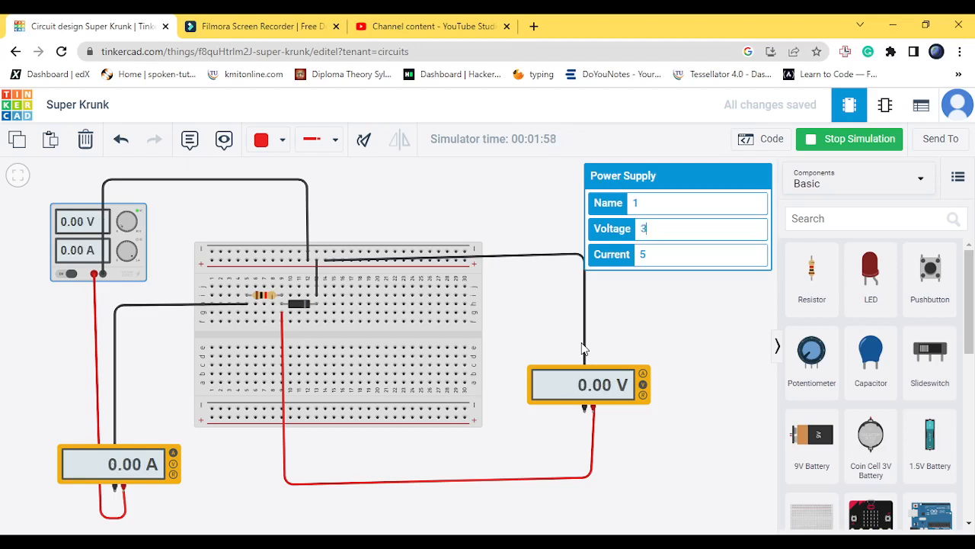
{"action": "key", "text": "Return"}
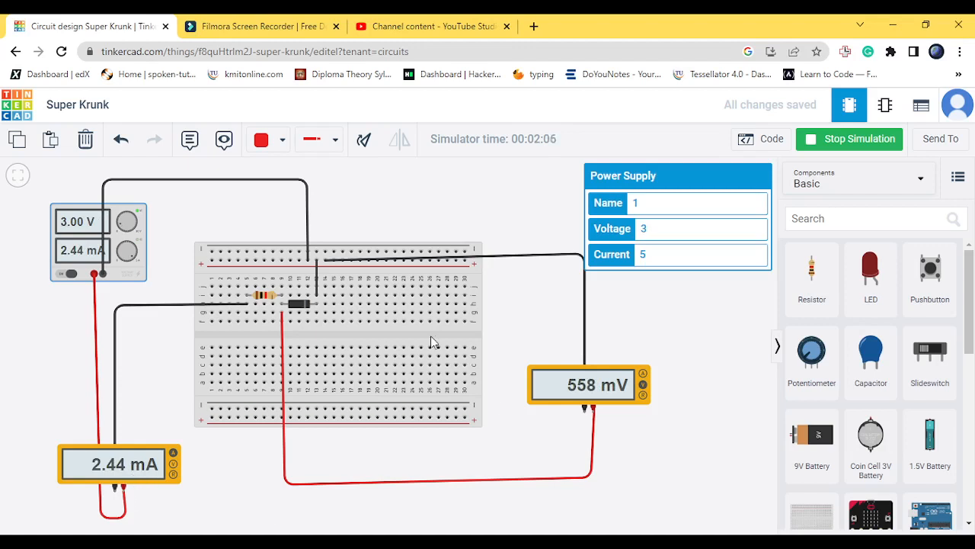
Step: Lower the supply through 0.4, 0.5 and 0.6 to 0.7 V, fixing typos, reaching 494 mV at 206 µA
{"action": "key", "text": "BackSpace"}
{"action": "type", "text": "0"}
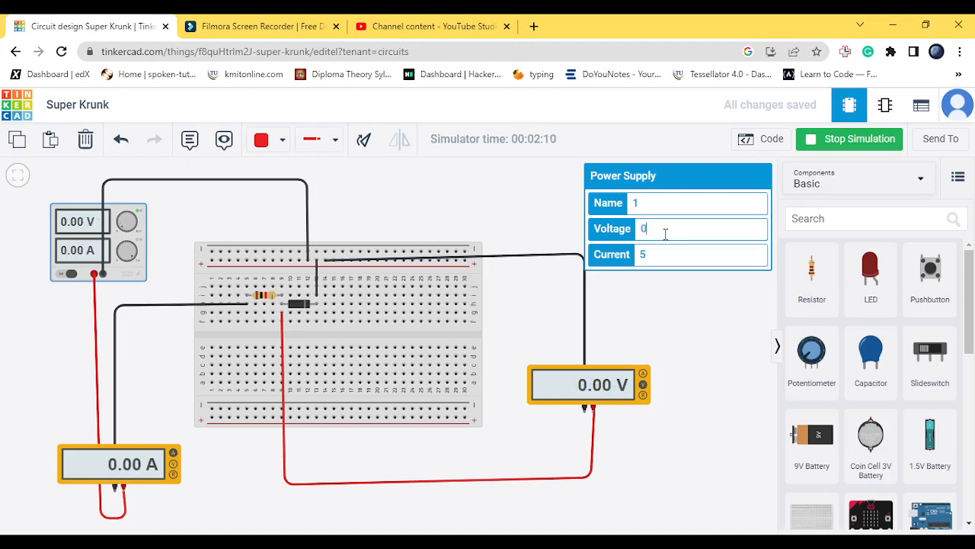
{"action": "type", "text": ".4"}
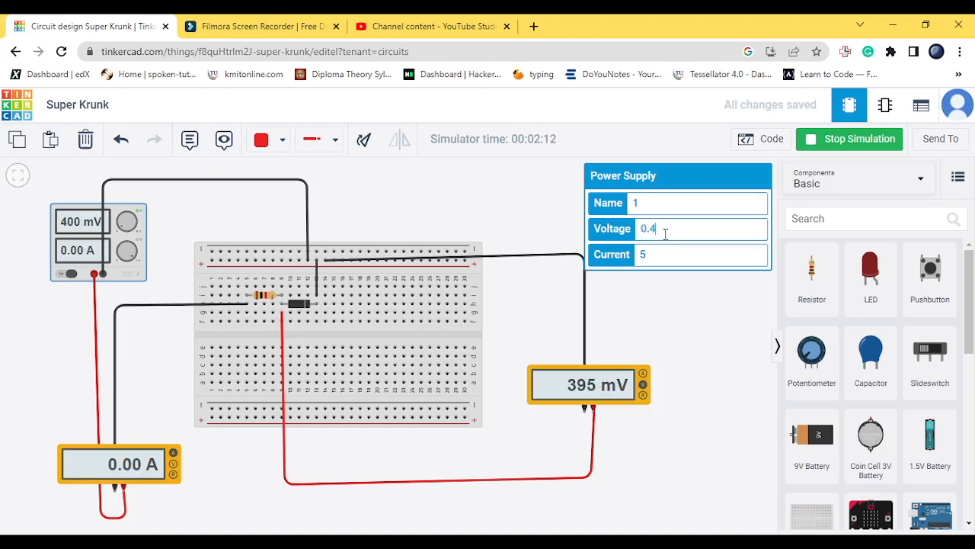
{"action": "key", "text": "BackSpace"}
{"action": "type", "text": "5"}
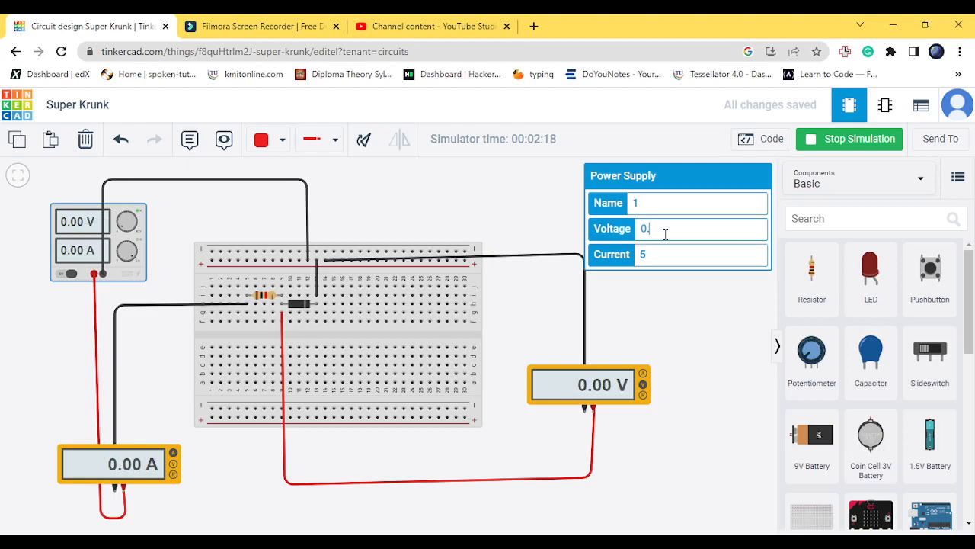
{"action": "type", "text": "3"}
{"action": "key", "text": "BackSpace"}
{"action": "type", "text": ".2"}
{"action": "key", "text": "BackSpace"}
{"action": "key", "text": "BackSpace"}
{"action": "key", "text": "BackSpace"}
{"action": "key", "text": "BackSpace"}
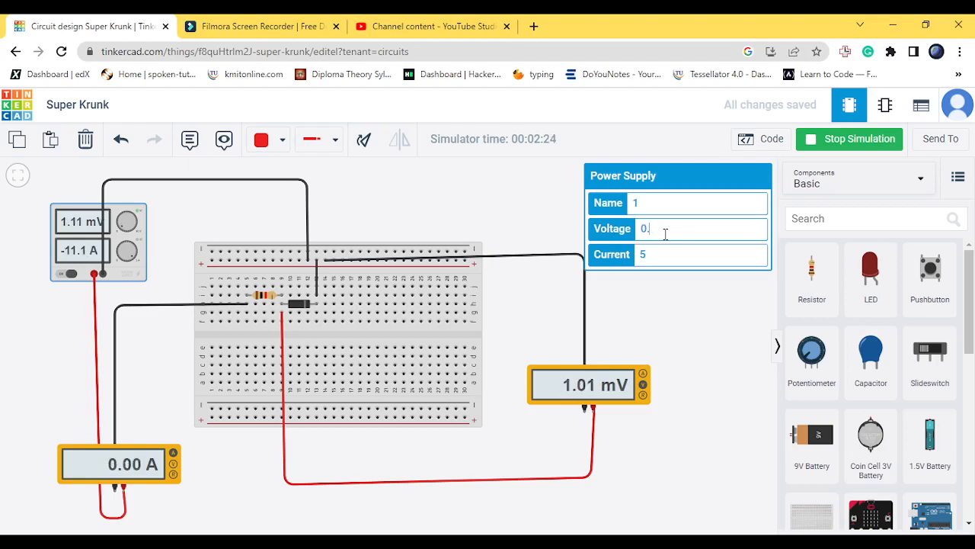
{"action": "key", "text": "BackSpace"}
{"action": "type", "text": ".6"}
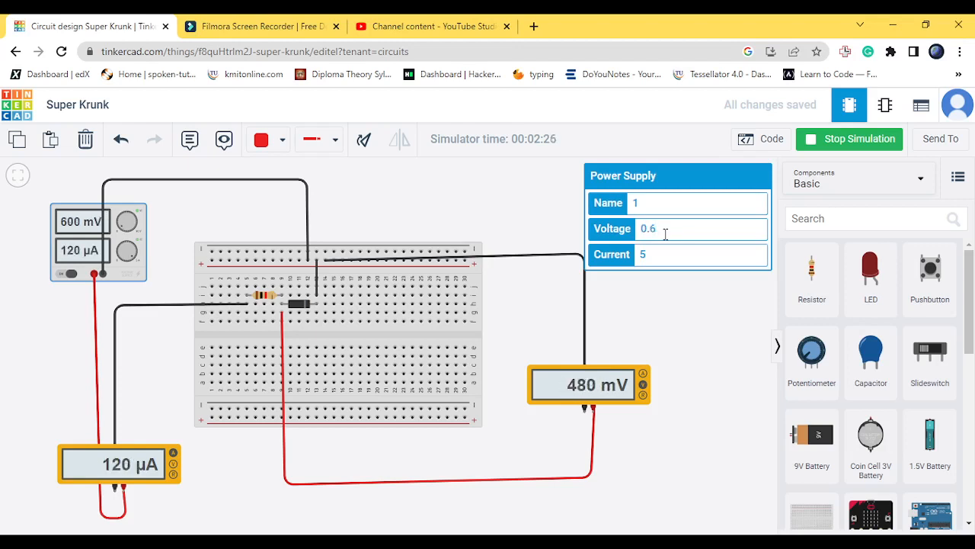
{"action": "key", "text": "BackSpace"}
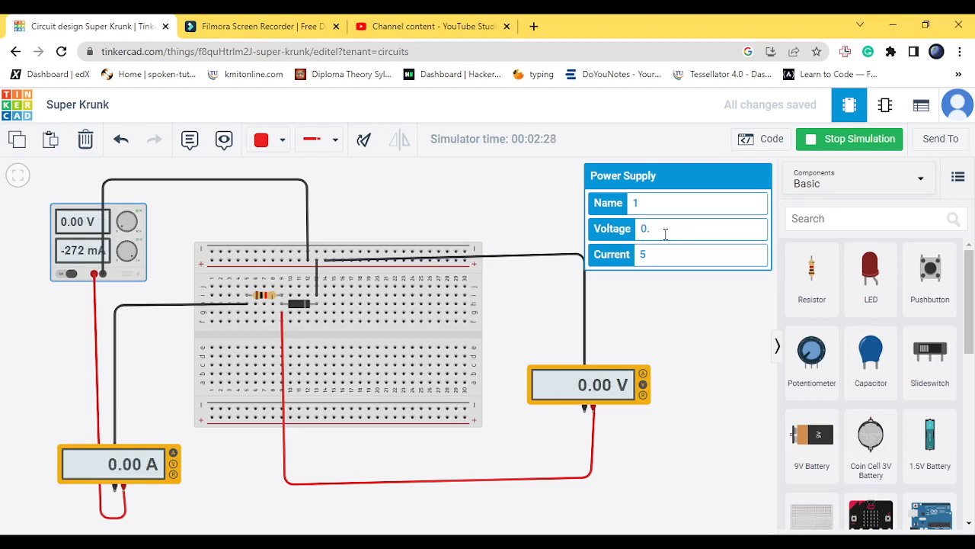
{"action": "type", "text": "7"}
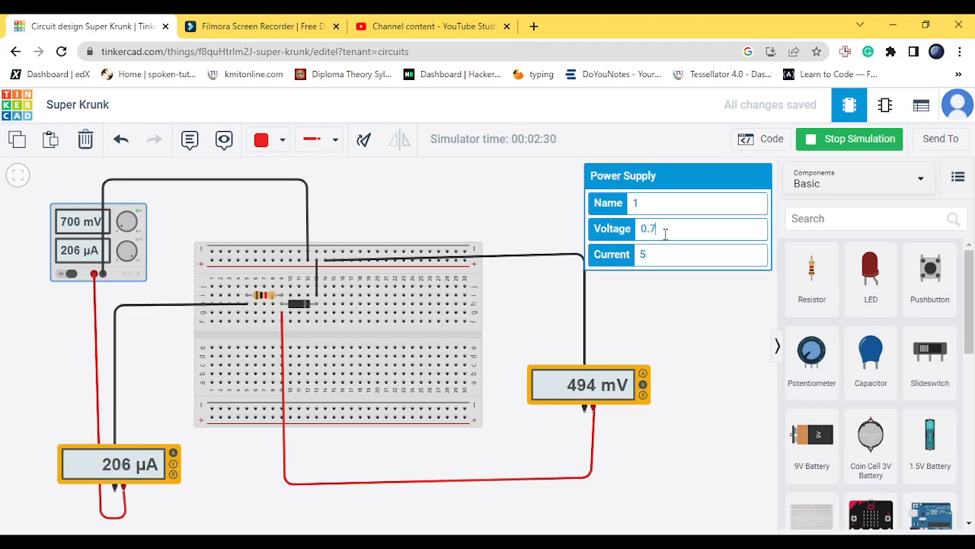